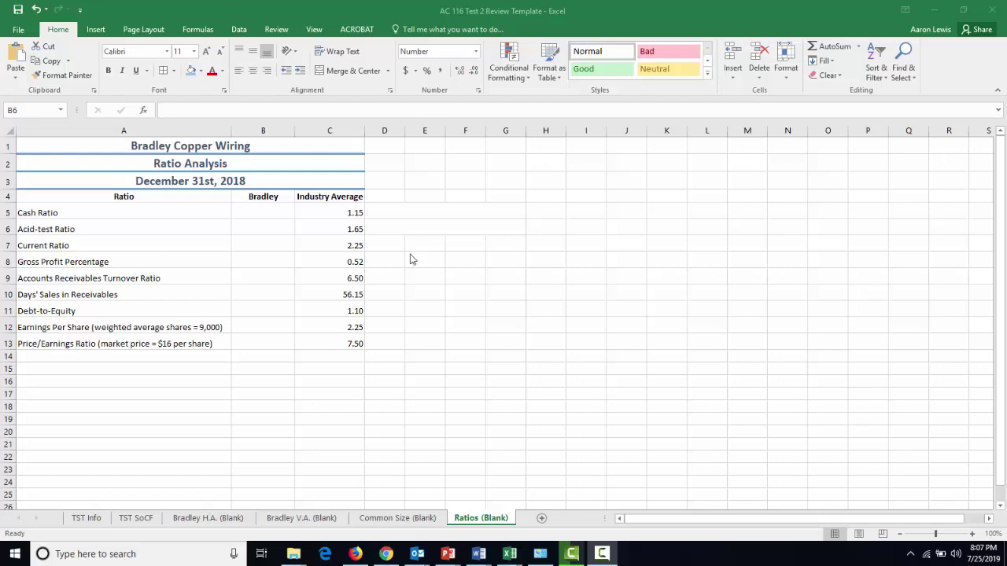
Step: In B5, enter the Cash Ratio formula ='Bradley V.A.'!B7/B23 (2018 Cash over Total Current Liabilities), giving 0.86
{"action": "left_click", "coordinate": [270, 211]}
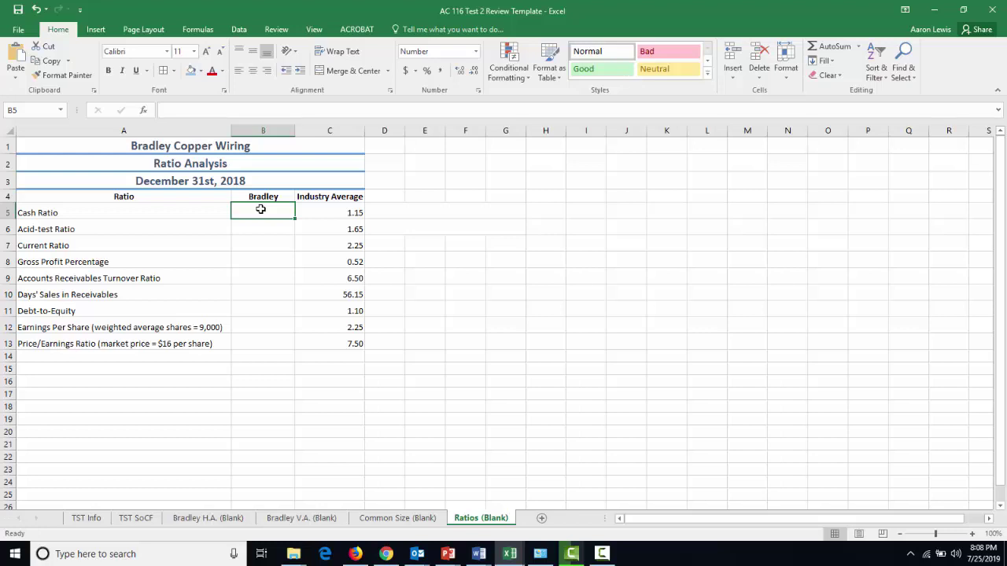
{"action": "type", "text": "="}
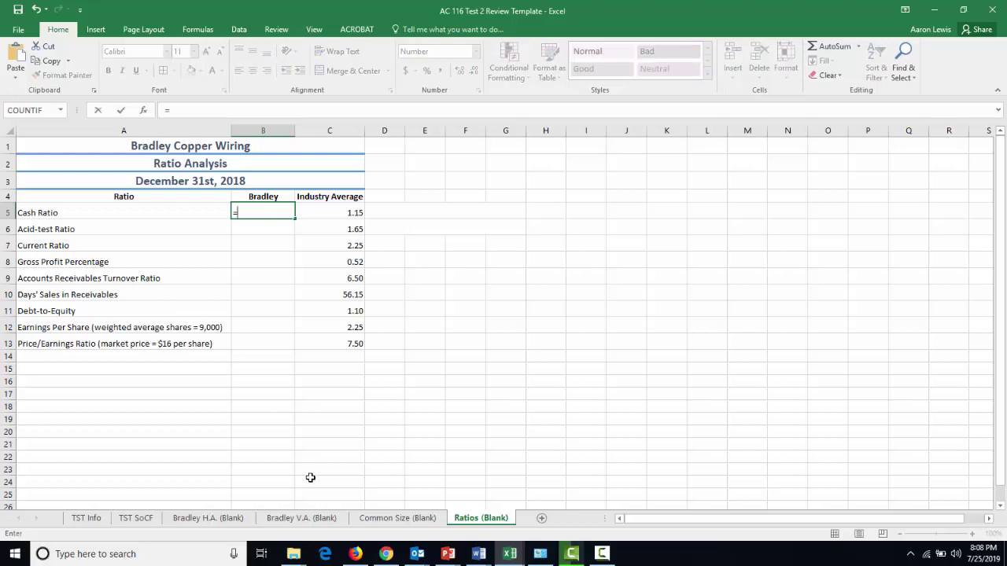
{"action": "left_click", "coordinate": [303, 519]}
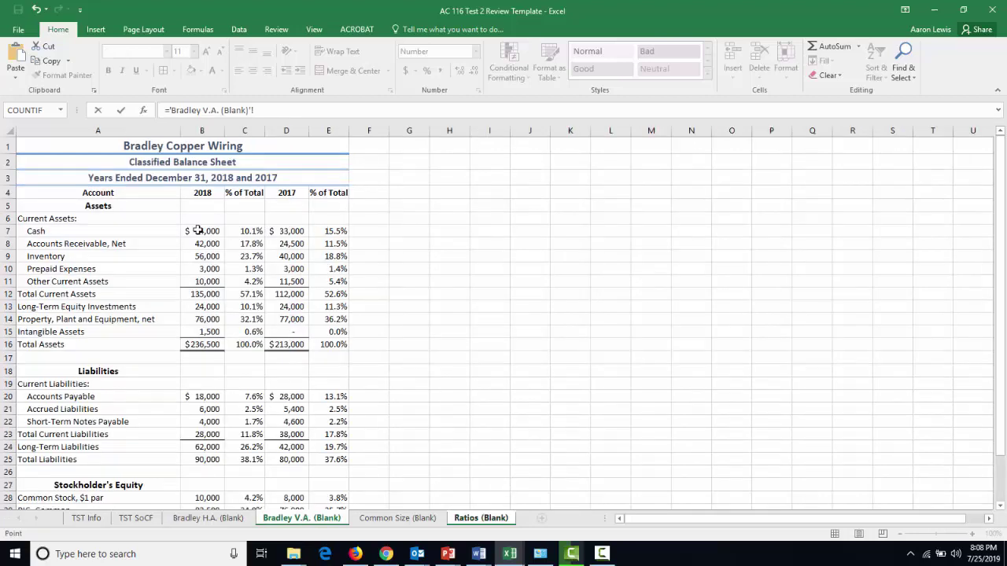
{"action": "left_click", "coordinate": [199, 230]}
{"action": "type", "text": "/"}
{"action": "left_click", "coordinate": [206, 434]}
{"action": "key", "text": "Return"}
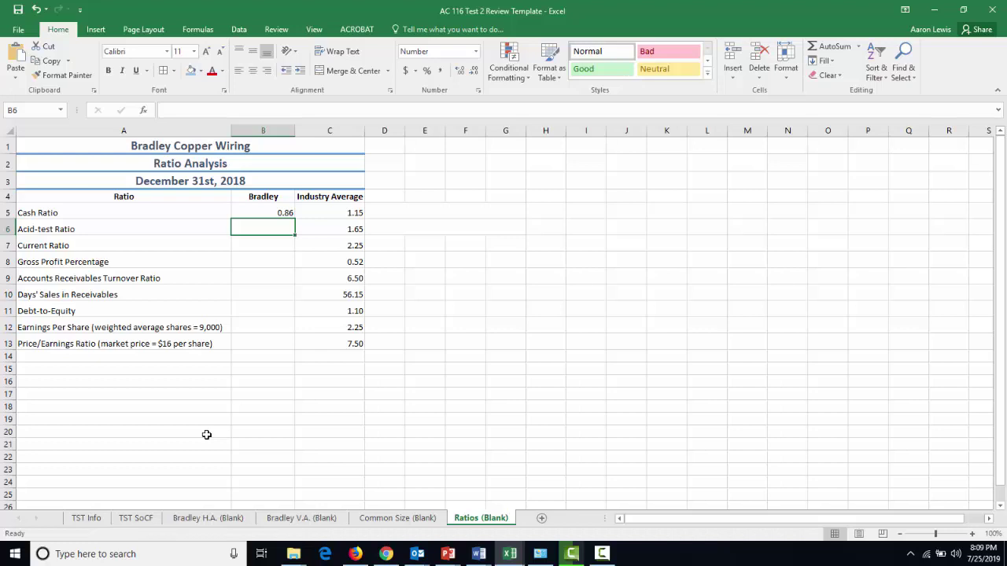
Step: Start the Acid-test formula with =( on Bradley V.A., removing an accidental A6:A10 reference
{"action": "type", "text": "=("}
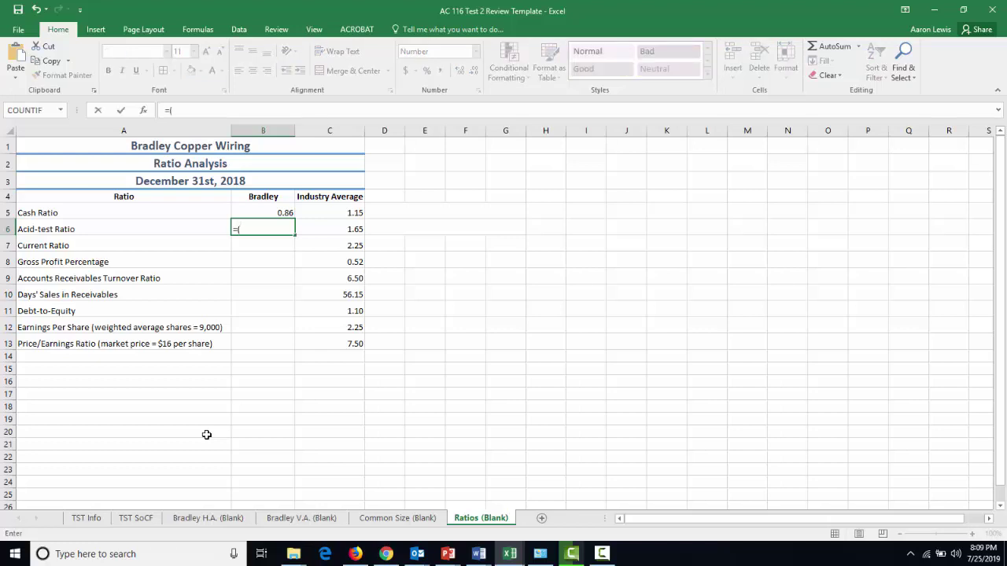
{"action": "left_click", "coordinate": [283, 519]}
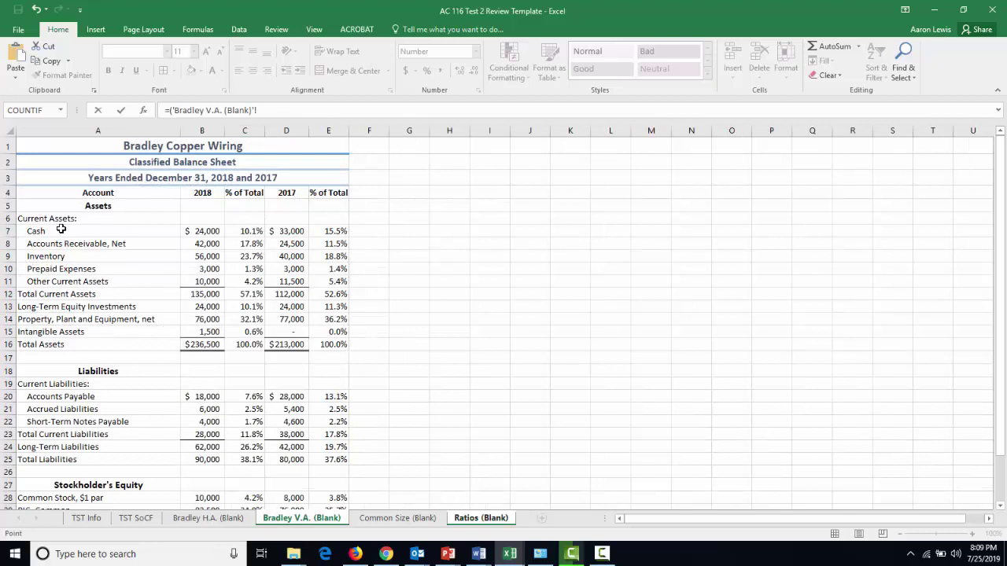
{"action": "left_click_drag", "start_coordinate": [52, 221], "coordinate": [73, 217]}
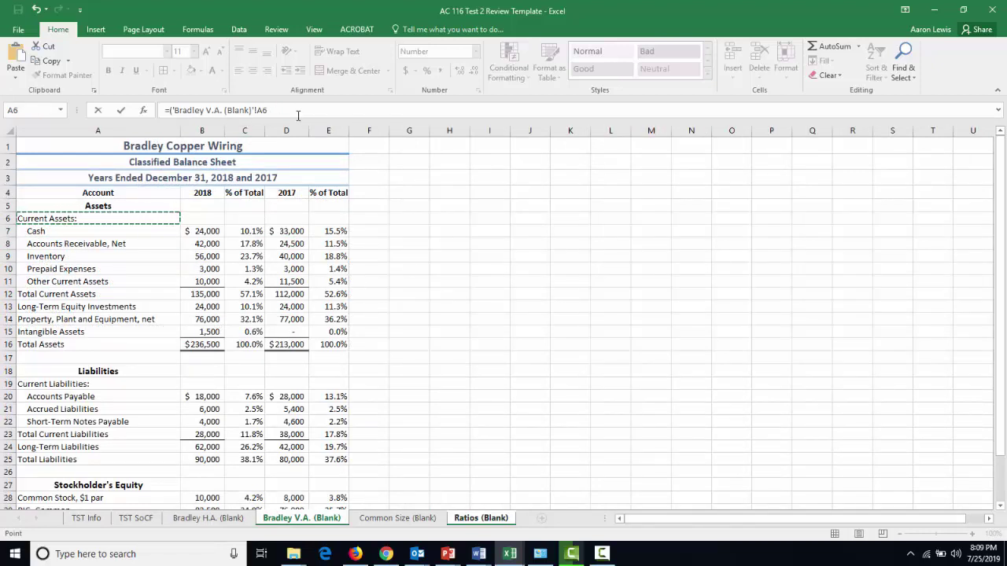
{"action": "left_click_drag", "start_coordinate": [268, 110], "coordinate": [173, 111]}
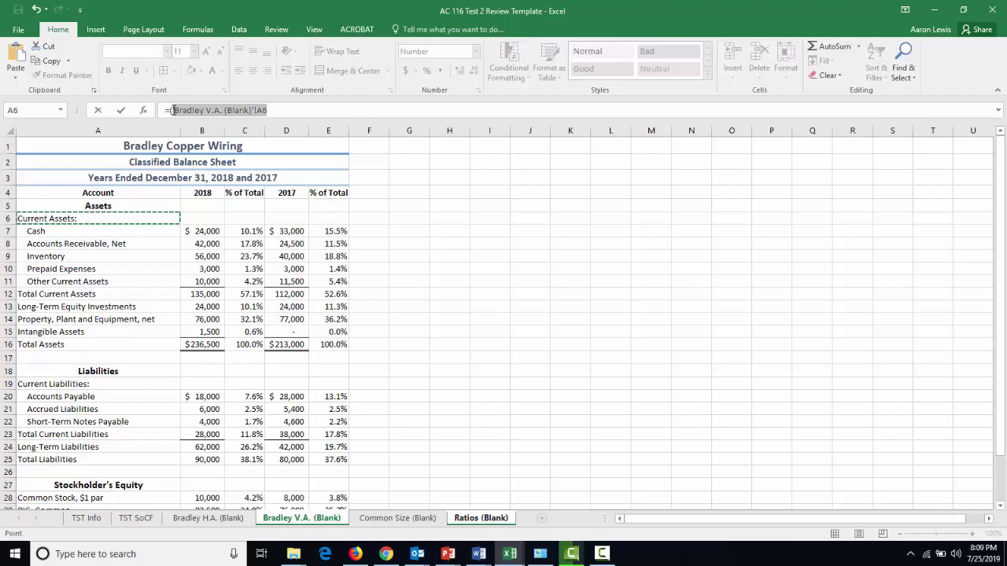
{"action": "key", "text": "BackSpace"}
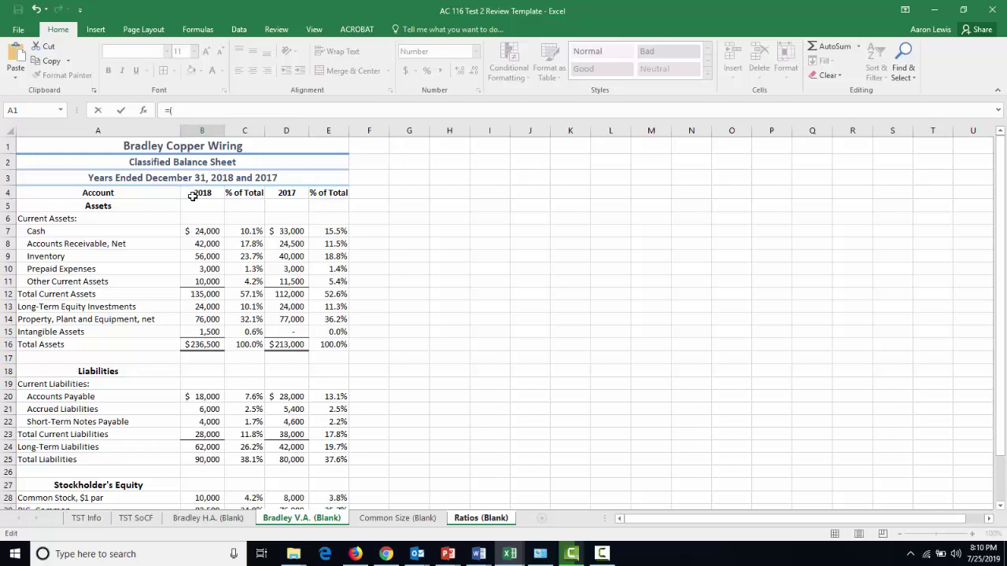
Step: Complete the Acid-test formula as (B7+B8)/B23 from Bradley V.A., giving 2.36
{"action": "left_click", "coordinate": [202, 230]}
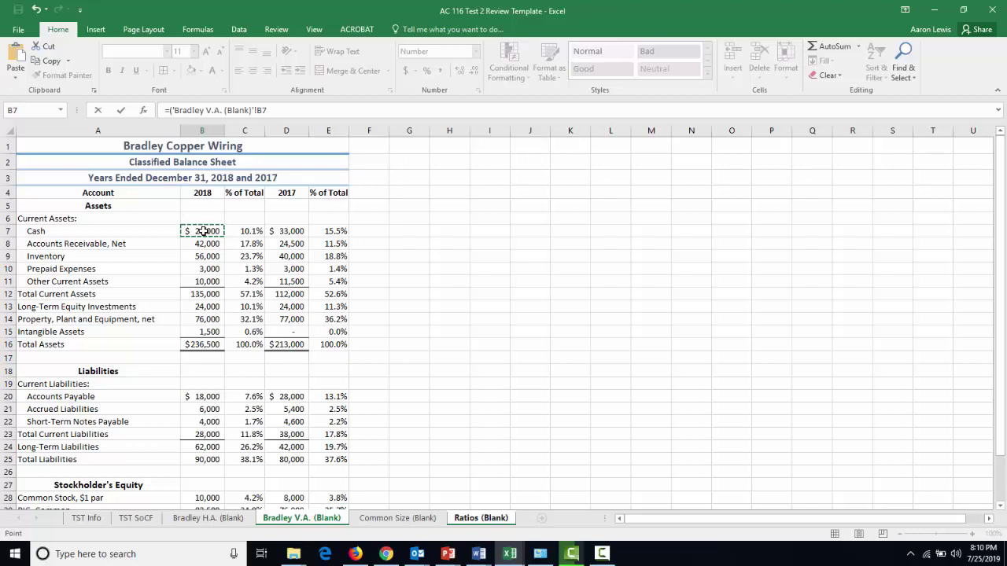
{"action": "type", "text": "+"}
{"action": "left_click", "coordinate": [203, 244]}
{"action": "type", "text": ")'!B8"}
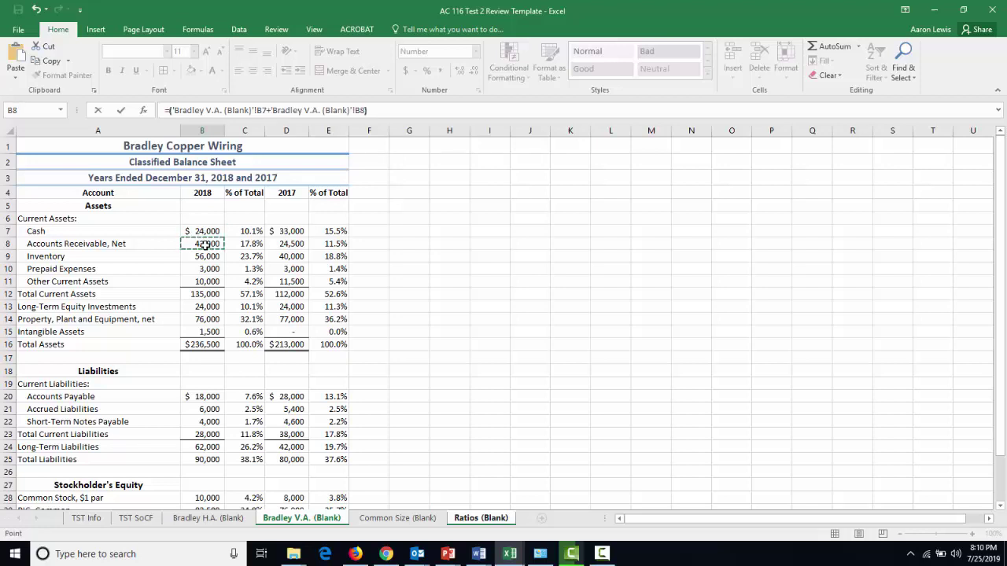
{"action": "type", "text": "/"}
{"action": "left_click", "coordinate": [200, 432]}
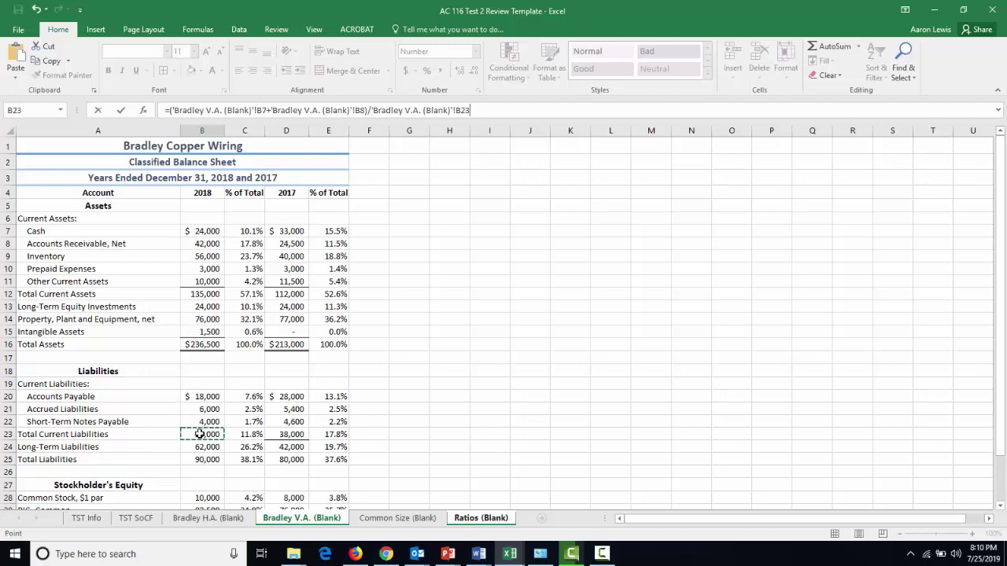
{"action": "key", "text": "Escape"}
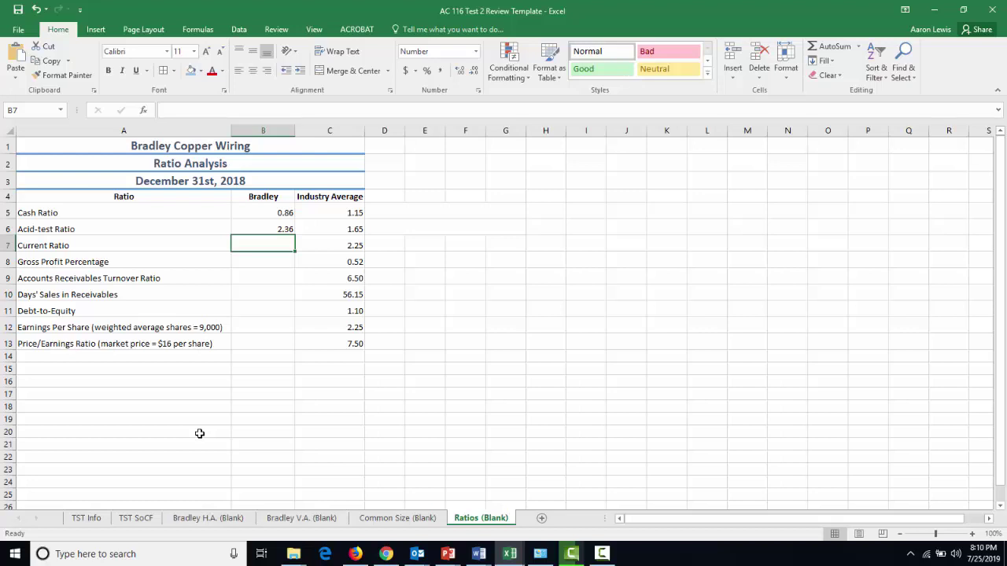
Step: Enter Bradley V.A. B12/B23 (Total Current Assets over Liabilities) as the Current Ratio, giving 4.82
{"action": "type", "text": "="}
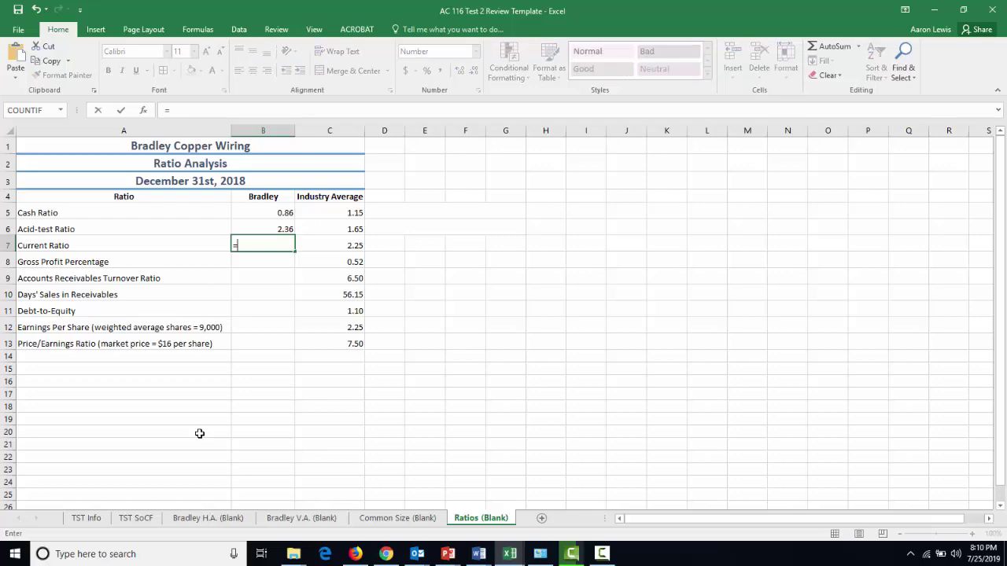
{"action": "left_click", "coordinate": [295, 518]}
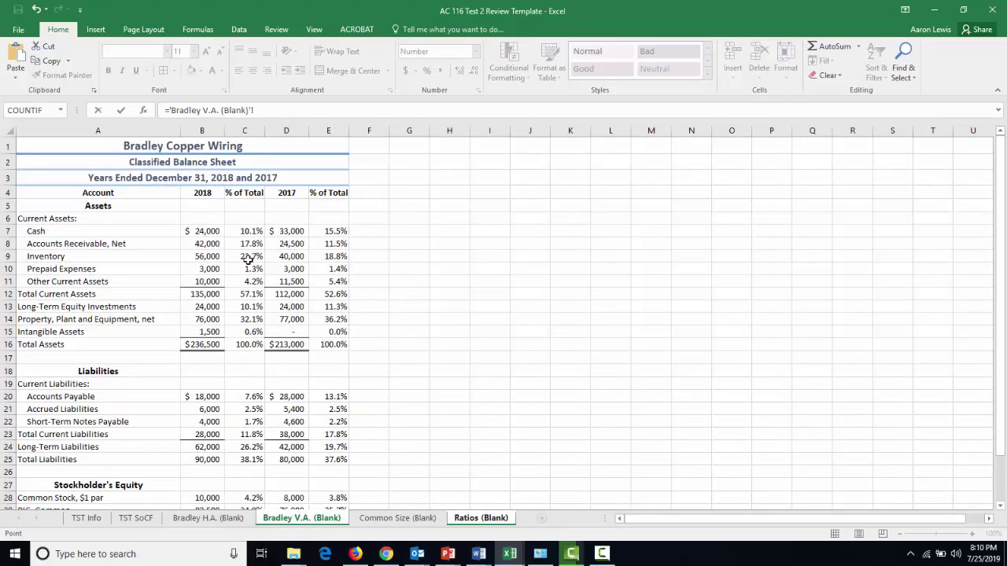
{"action": "left_click", "coordinate": [205, 296]}
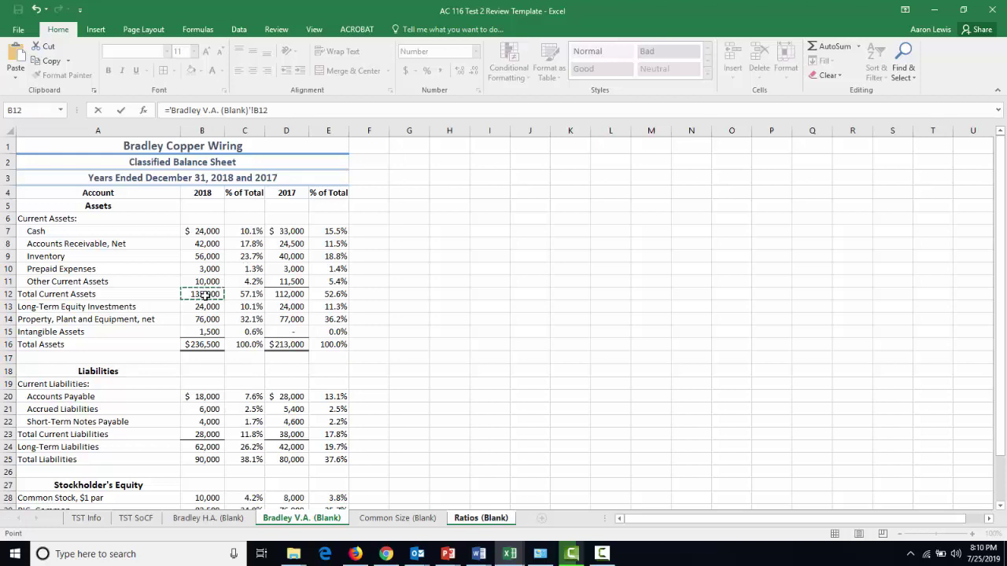
{"action": "type", "text": "/"}
{"action": "left_click", "coordinate": [204, 435]}
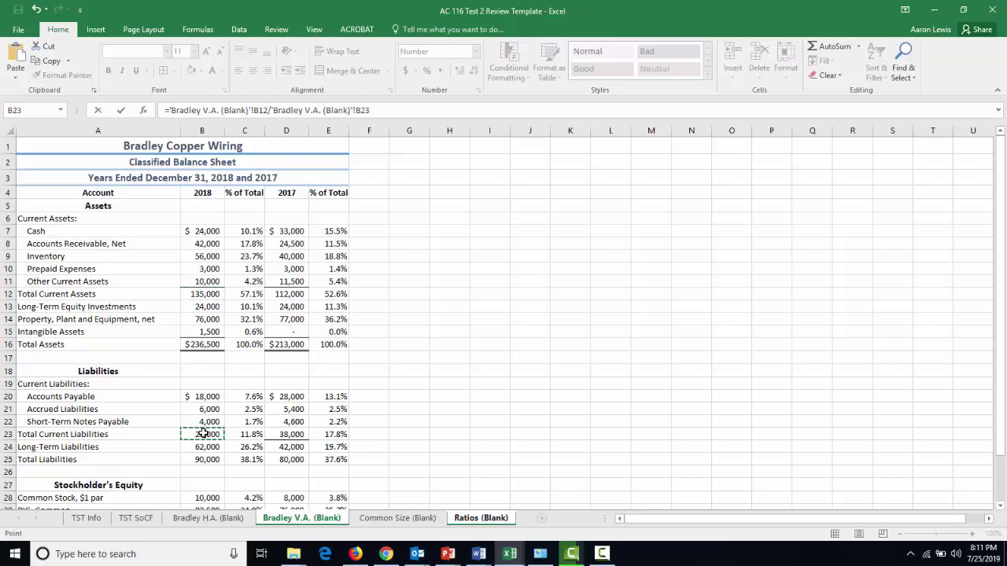
{"action": "key", "text": "Return"}
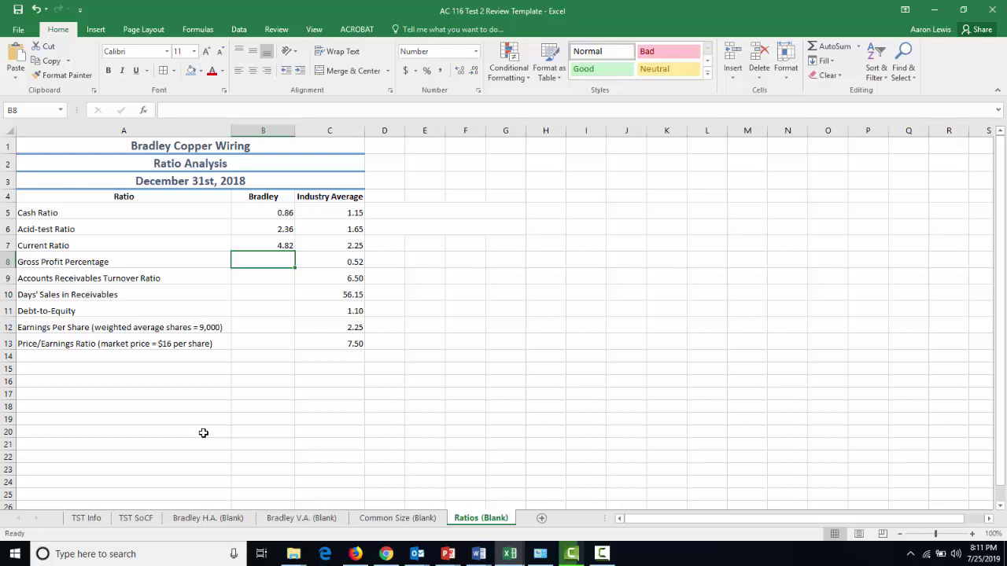
Step: Enter Bradley H.A. B8/B6 (Gross Profit over Net Sales Revenue) in B8, giving 0.55
{"action": "type", "text": "="}
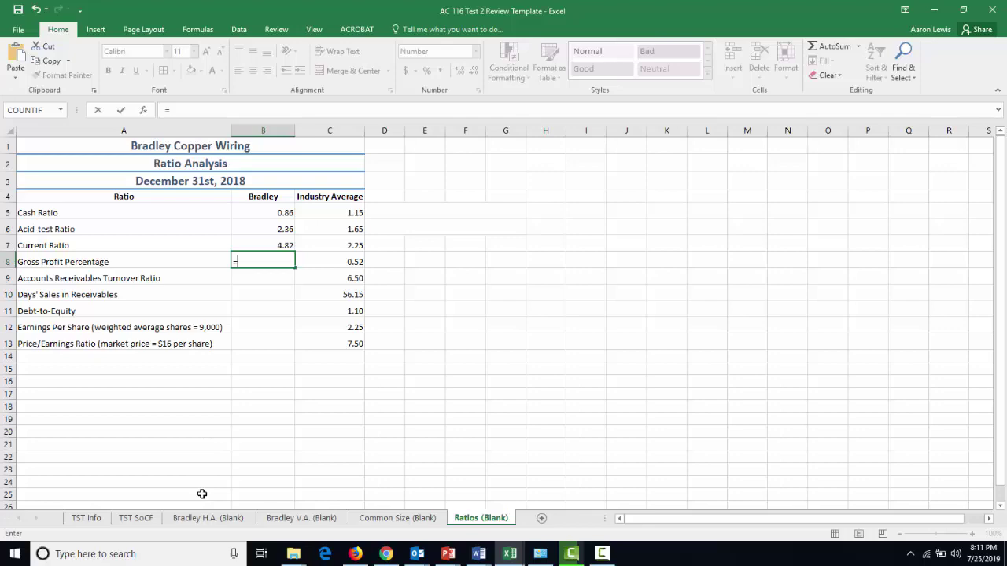
{"action": "left_click", "coordinate": [208, 518]}
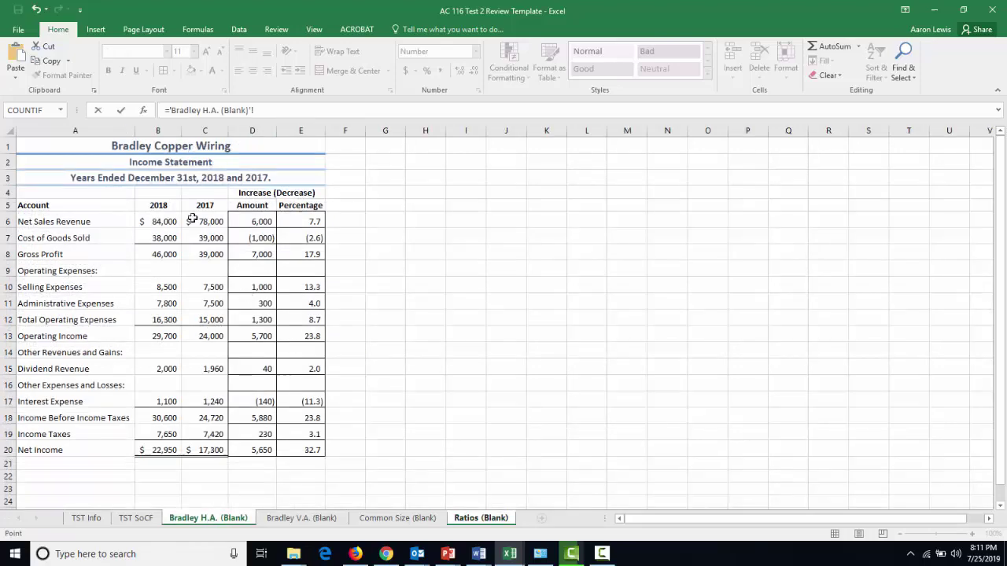
{"action": "left_click", "coordinate": [157, 255]}
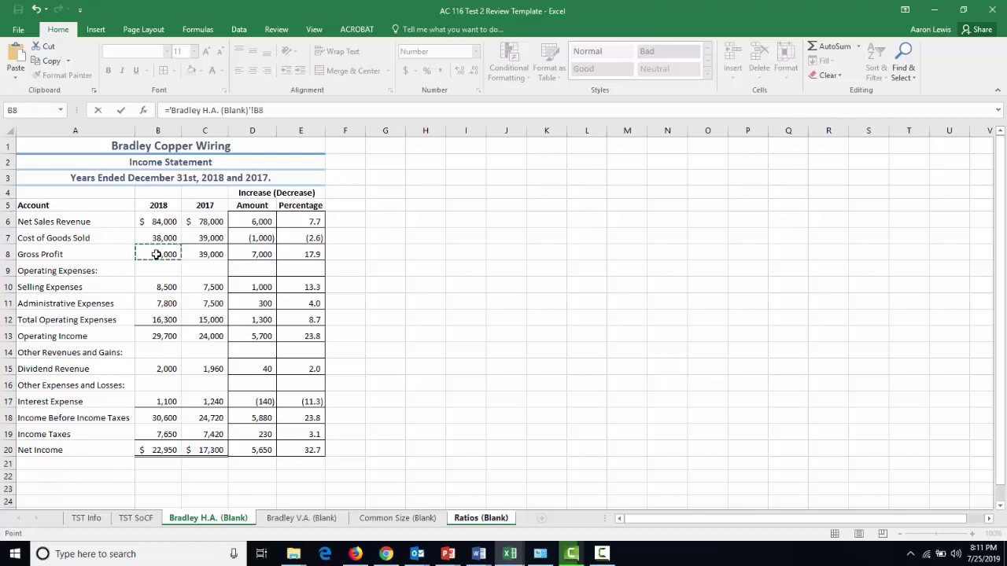
{"action": "type", "text": "/"}
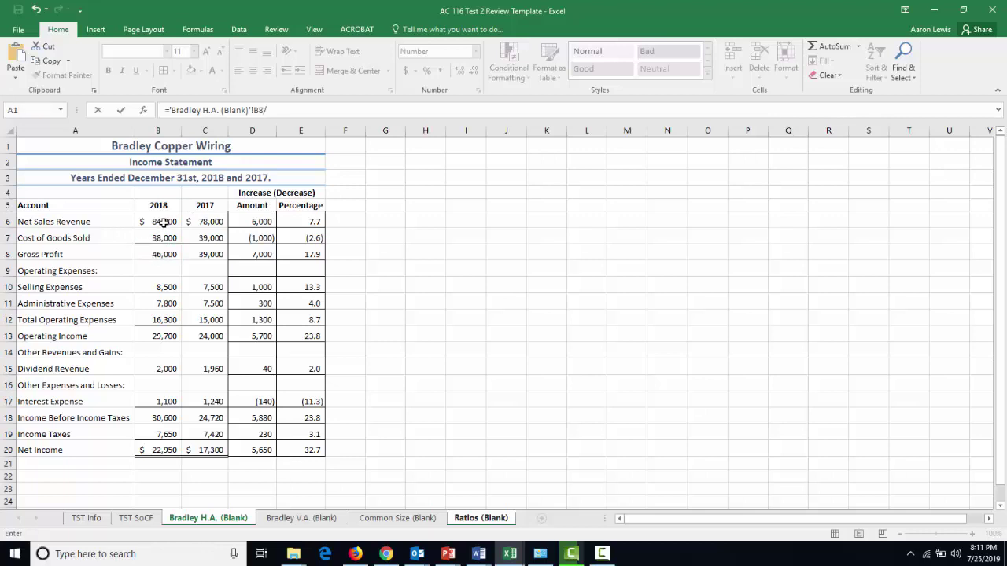
{"action": "left_click", "coordinate": [163, 223]}
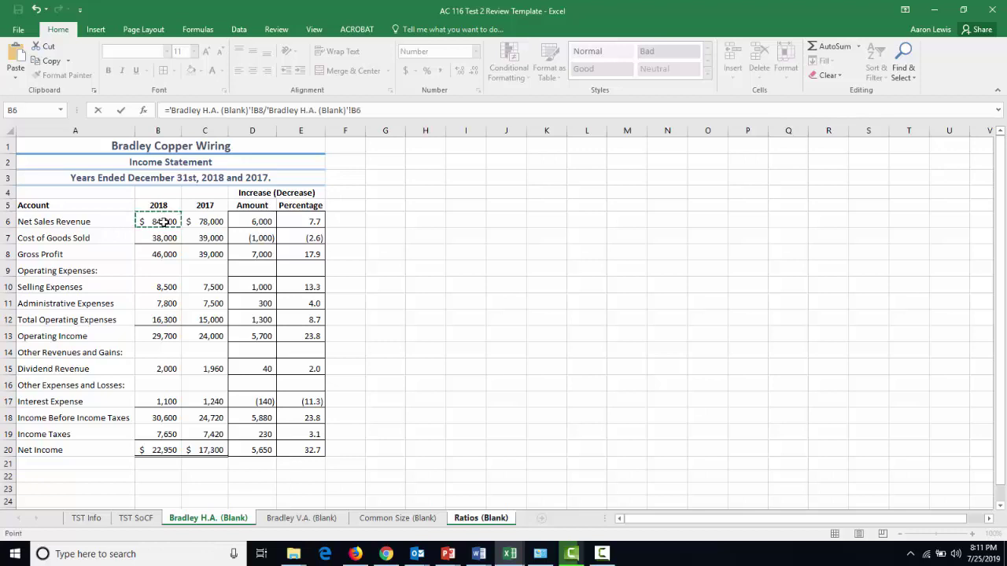
{"action": "key", "text": "Return"}
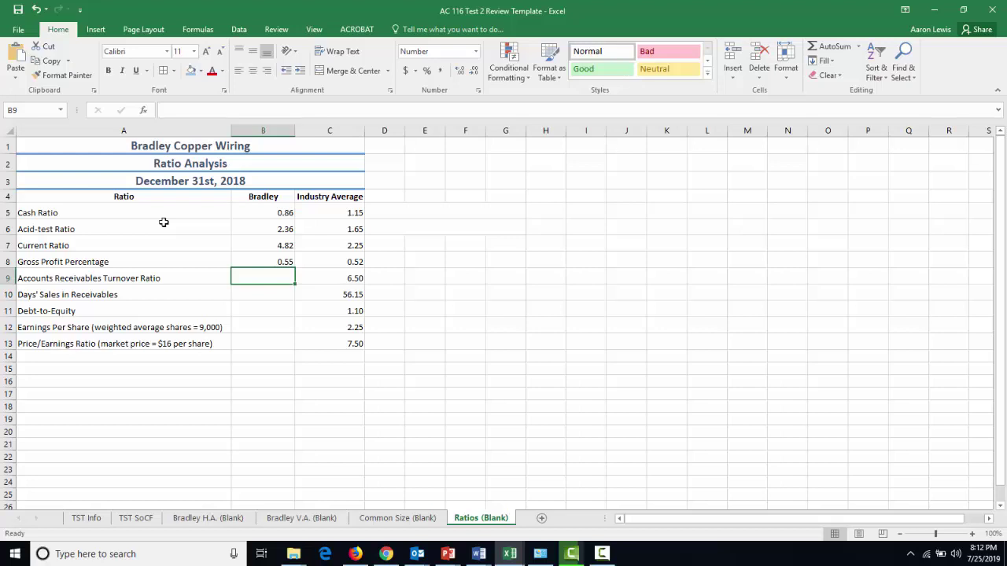
{"action": "type", "text": "="}
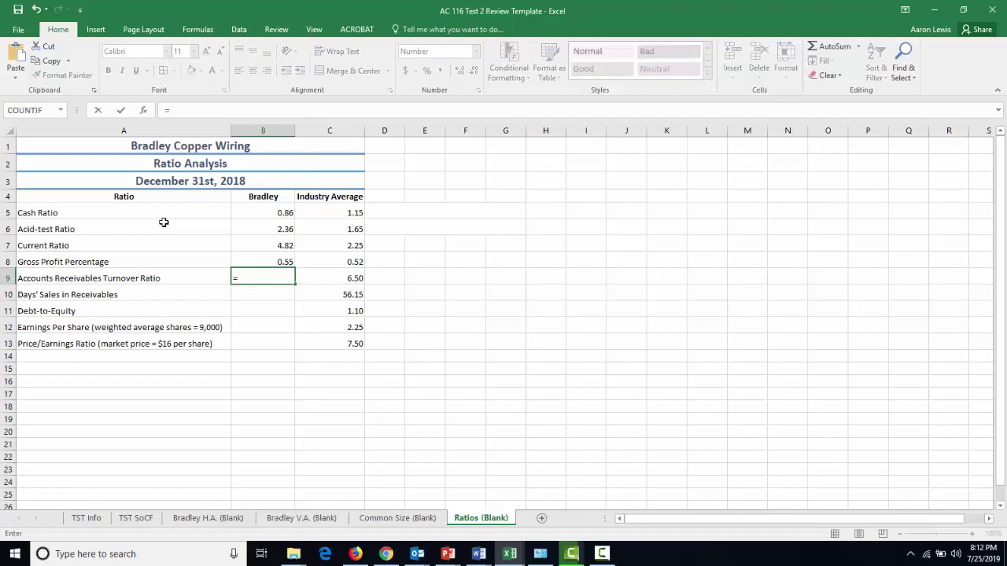
{"action": "left_click", "coordinate": [216, 519]}
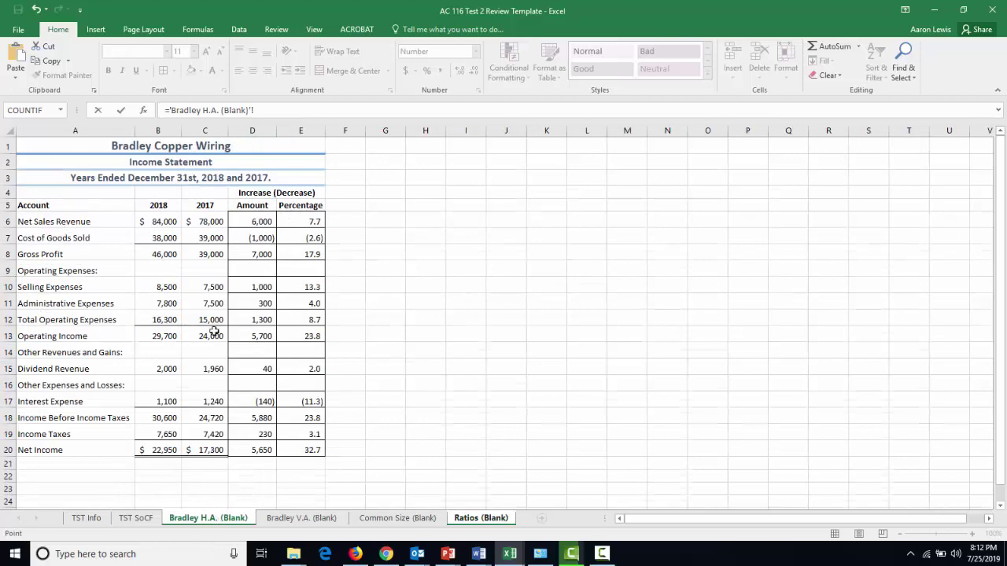
{"action": "left_click", "coordinate": [167, 221]}
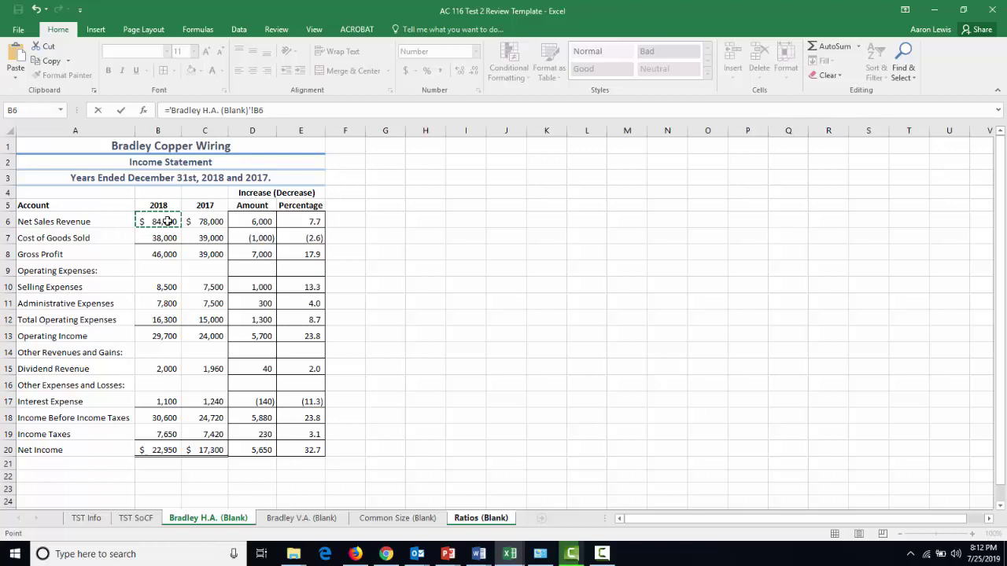
{"action": "type", "text": "/"}
{"action": "left_click", "coordinate": [281, 110]}
{"action": "type", "text": "("}
{"action": "left_click", "coordinate": [305, 519]}
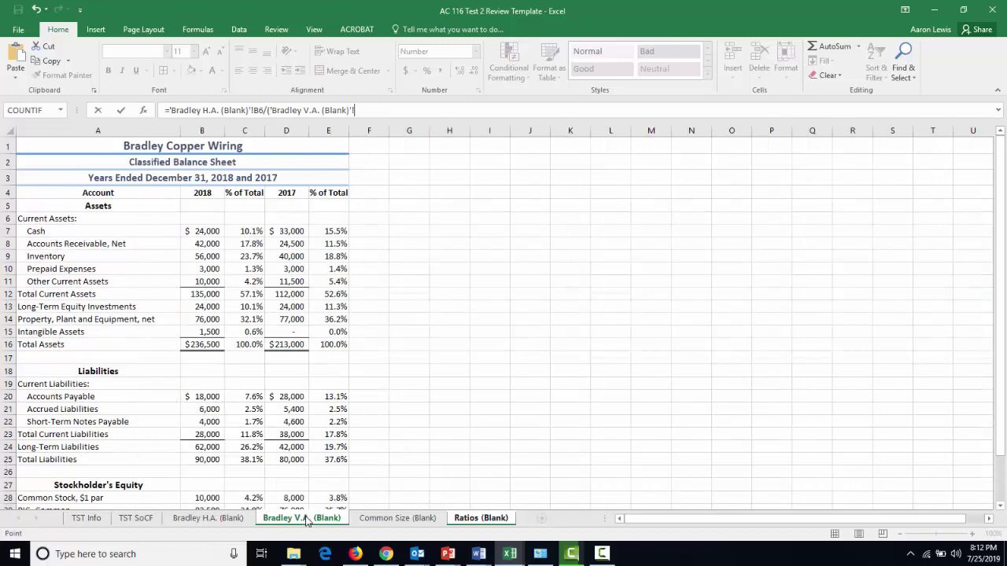
{"action": "left_click", "coordinate": [206, 245]}
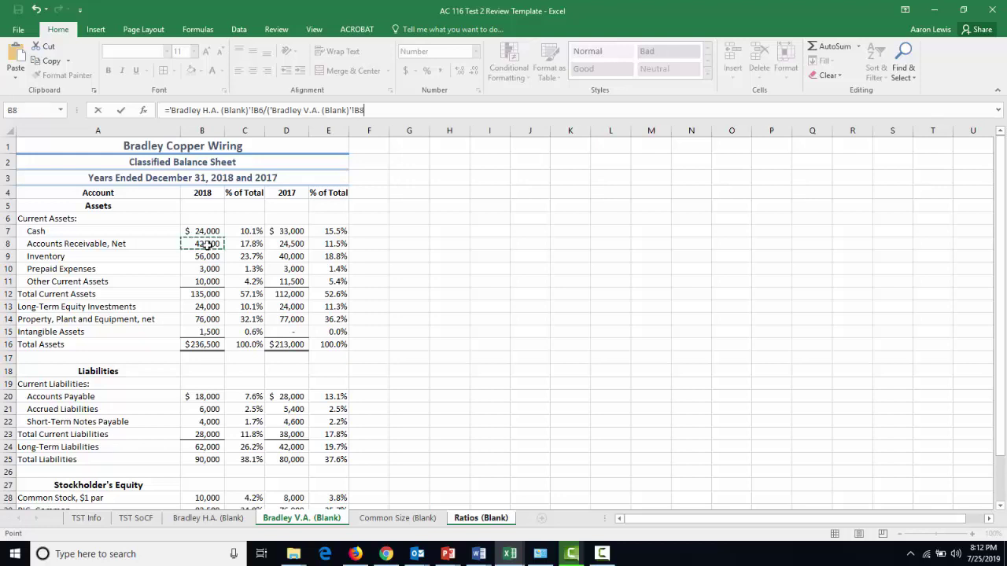
{"action": "type", "text": "+"}
{"action": "left_click", "coordinate": [293, 244]}
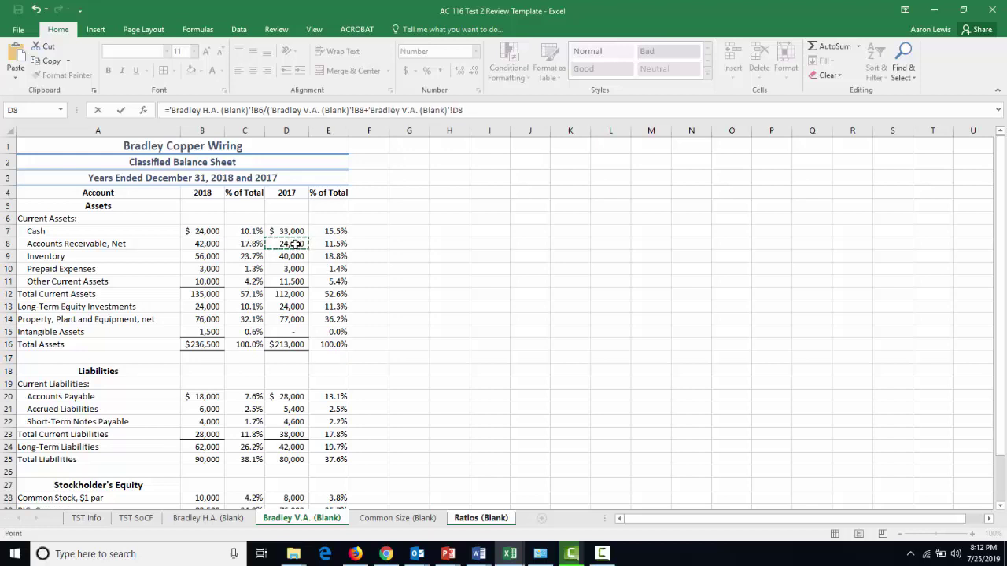
{"action": "type", "text": ")/2)"}
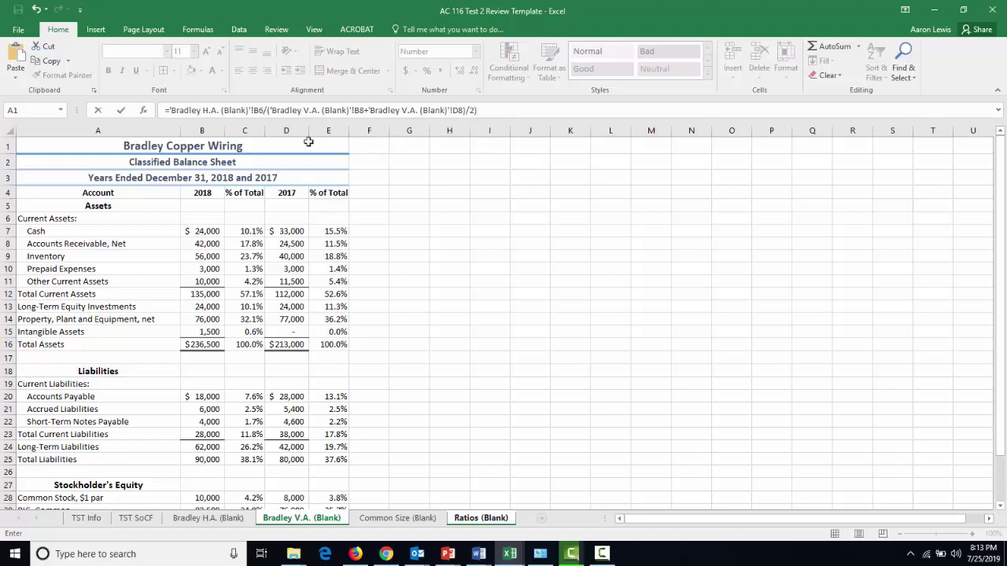
{"action": "left_click", "coordinate": [268, 111]}
{"action": "type", "text": "("}
{"action": "type", "text": "("}
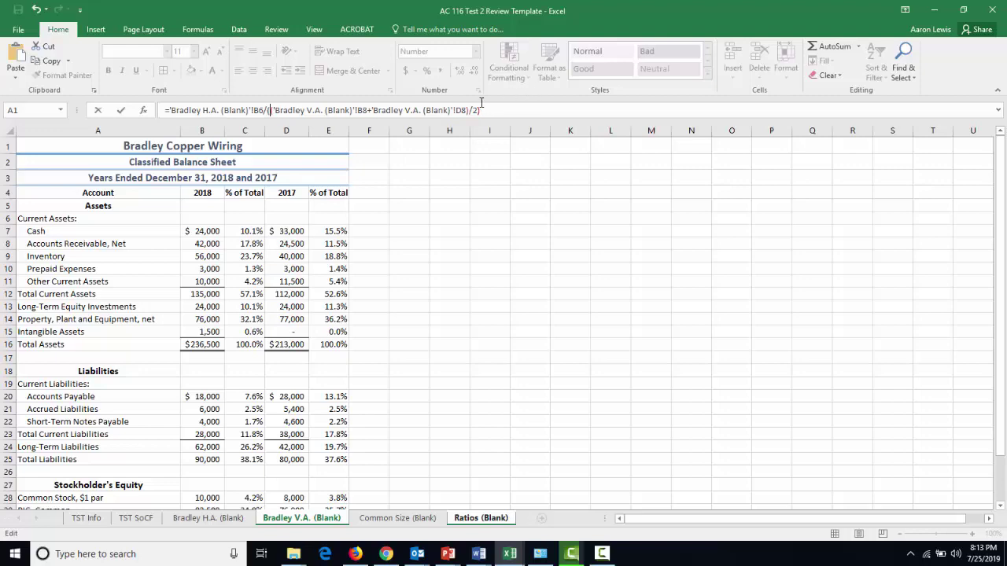
{"action": "key", "text": "Escape"}
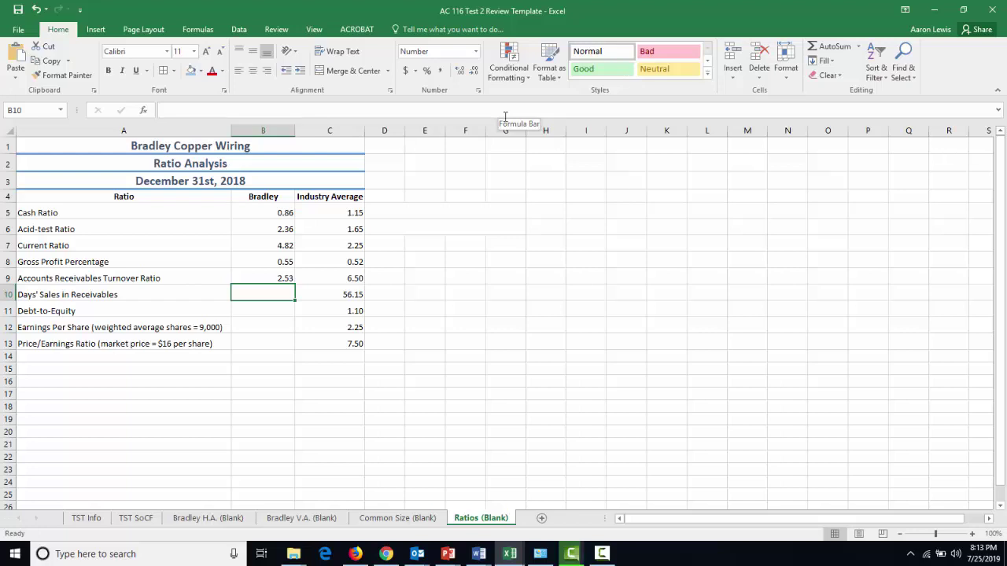
Step: Enter =365/B9 in B10 for Days' Sales in Receivables of 144.48
{"action": "type", "text": "=3"}
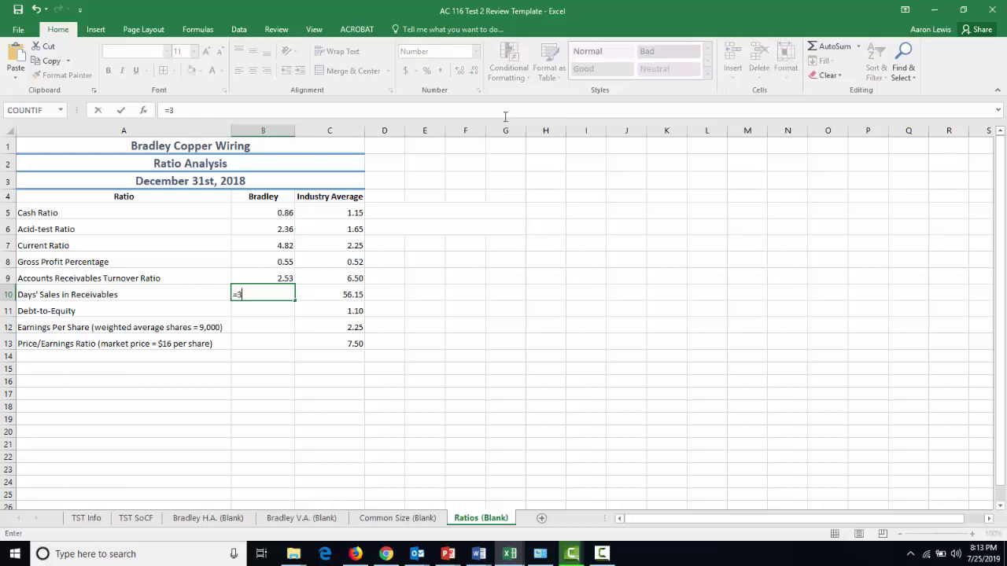
{"action": "type", "text": "65/"}
{"action": "left_click", "coordinate": [263, 275]}
{"action": "key", "text": "Return"}
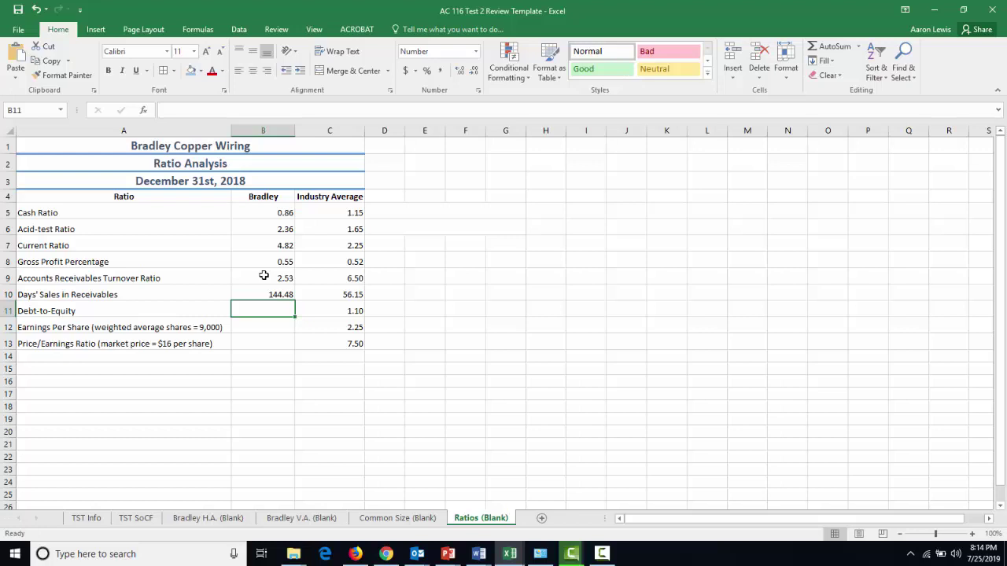
Step: Enter Bradley V.A. B25/B31 (total liabilities over stockholders' equity) in B11, giving 0.61
{"action": "type", "text": "="}
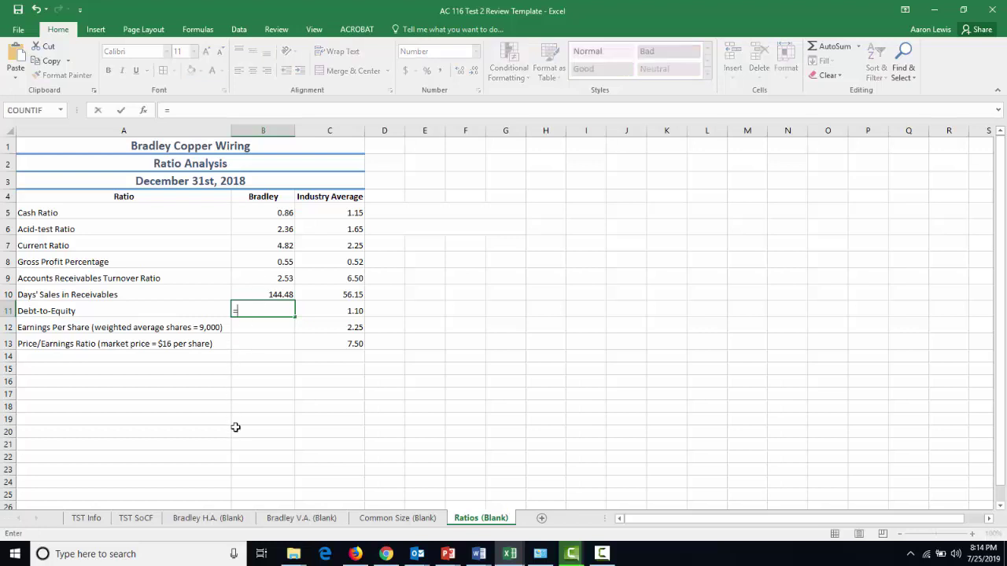
{"action": "left_click", "coordinate": [294, 521]}
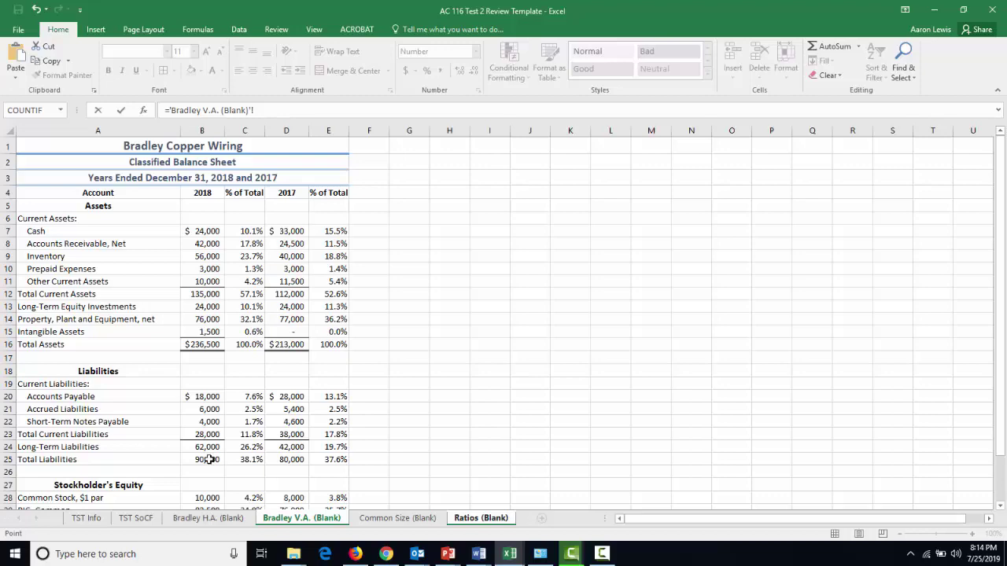
{"action": "left_click", "coordinate": [209, 459]}
{"action": "type", "text": "/"}
{"action": "left_click_drag", "start_coordinate": [1003, 323], "coordinate": [1004, 370]}
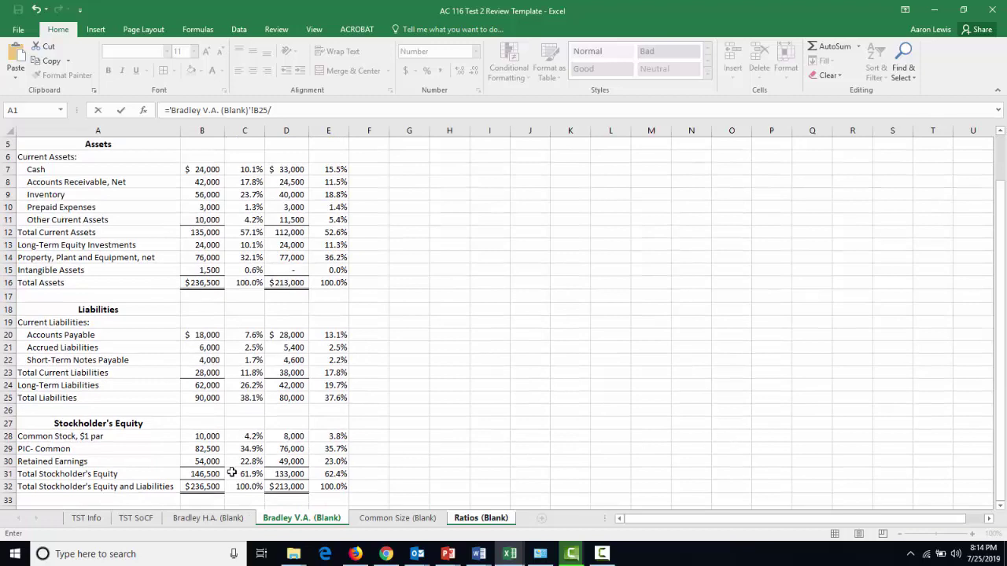
{"action": "left_click", "coordinate": [200, 475]}
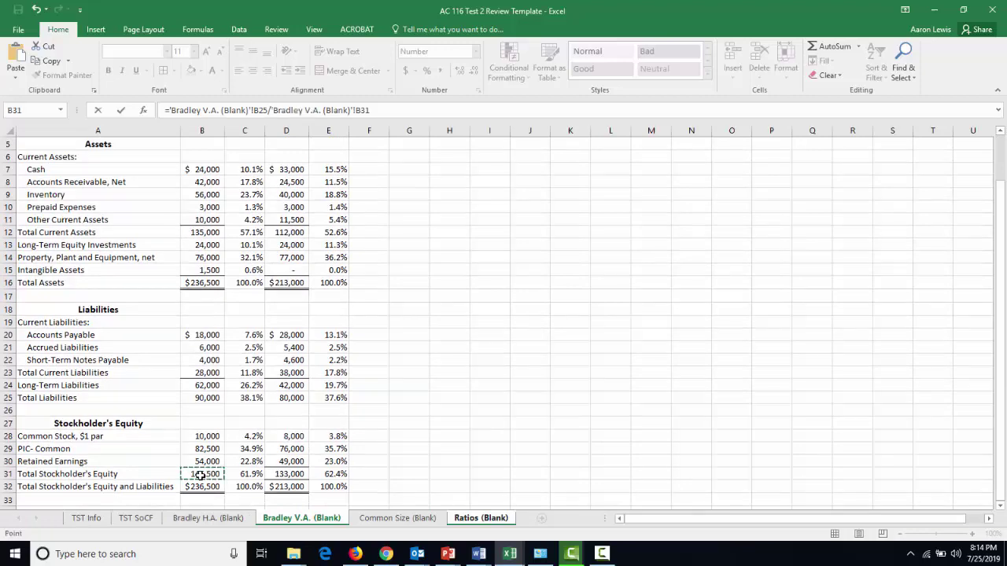
{"action": "key", "text": "Return"}
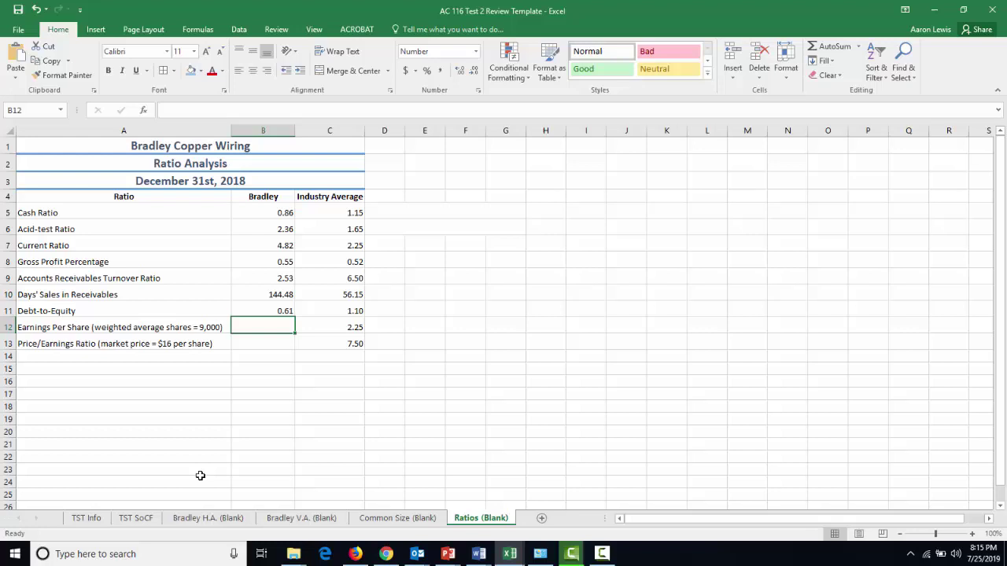
Step: Enter Bradley H.A. B20/9000 in B12, replacing a stray sheet reference, for EPS of 2.55
{"action": "type", "text": "="}
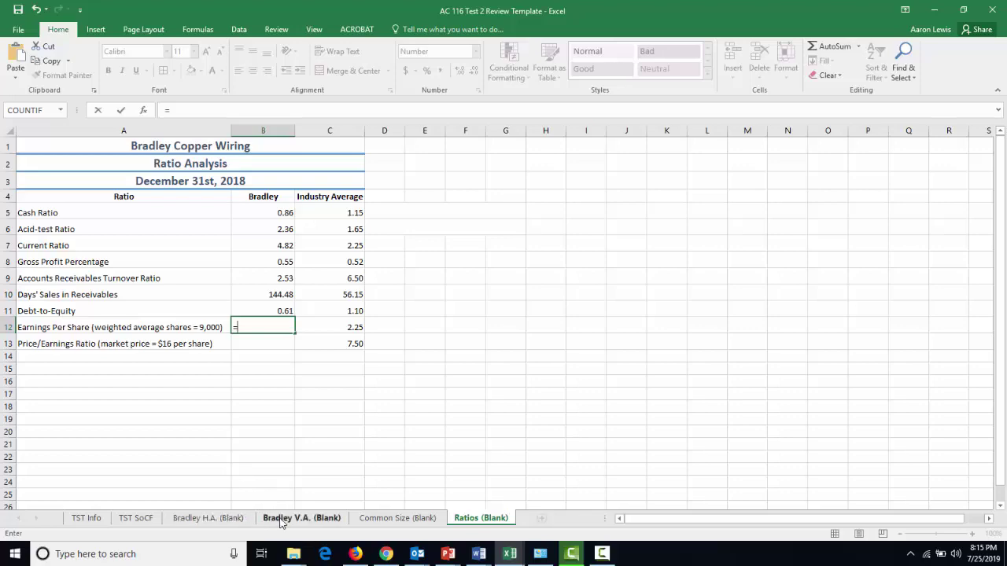
{"action": "left_click", "coordinate": [236, 519]}
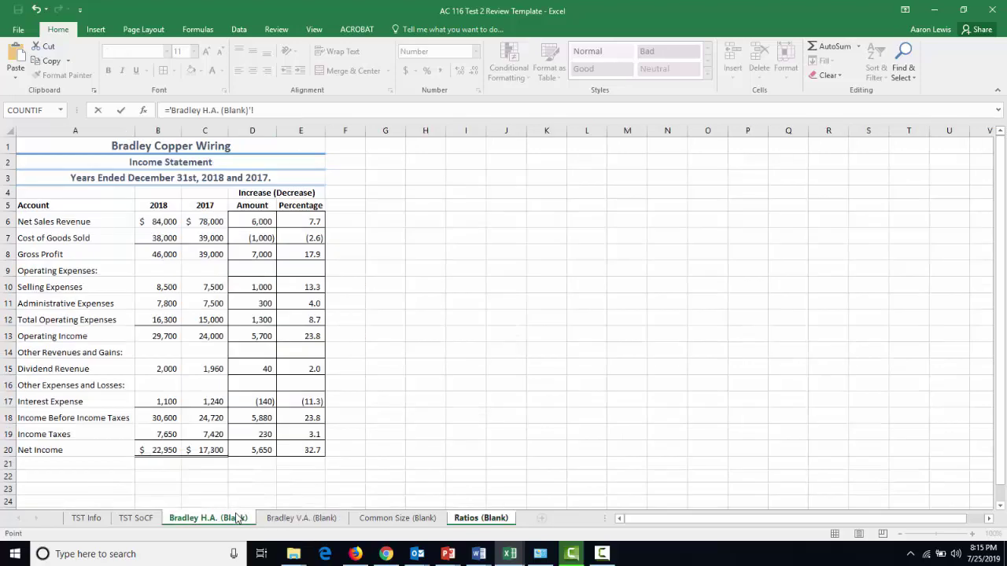
{"action": "left_click", "coordinate": [163, 450]}
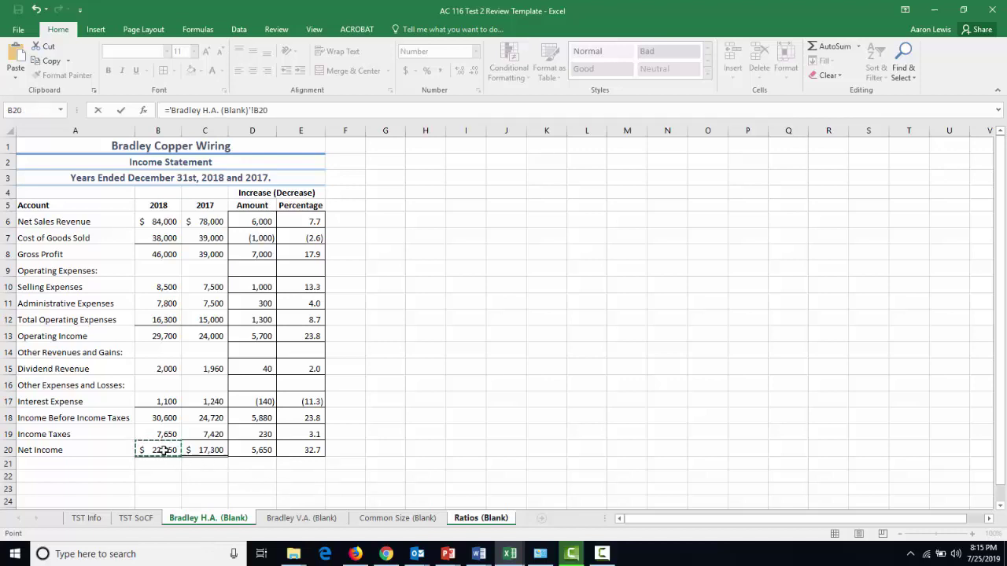
{"action": "type", "text": "/"}
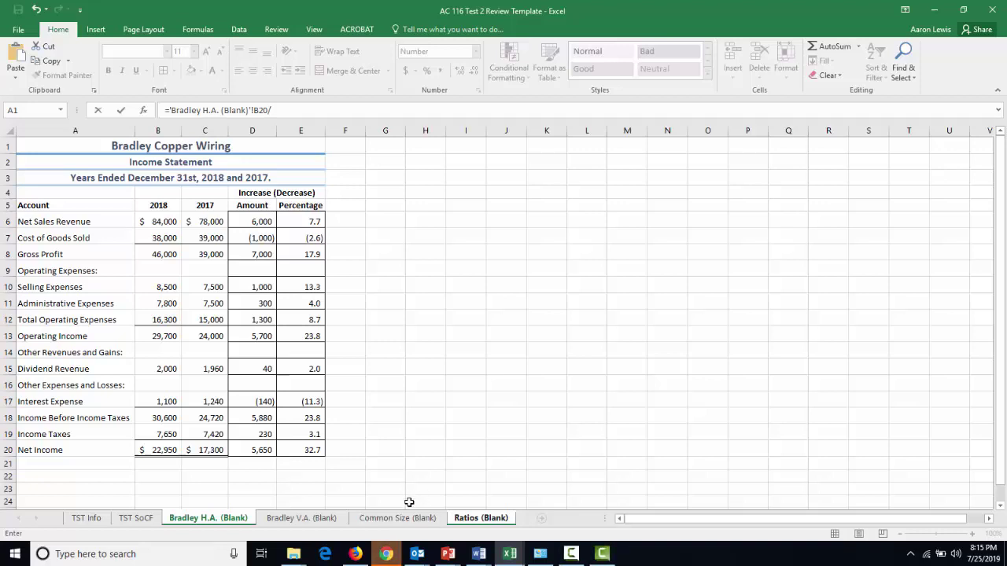
{"action": "left_click", "coordinate": [480, 518]}
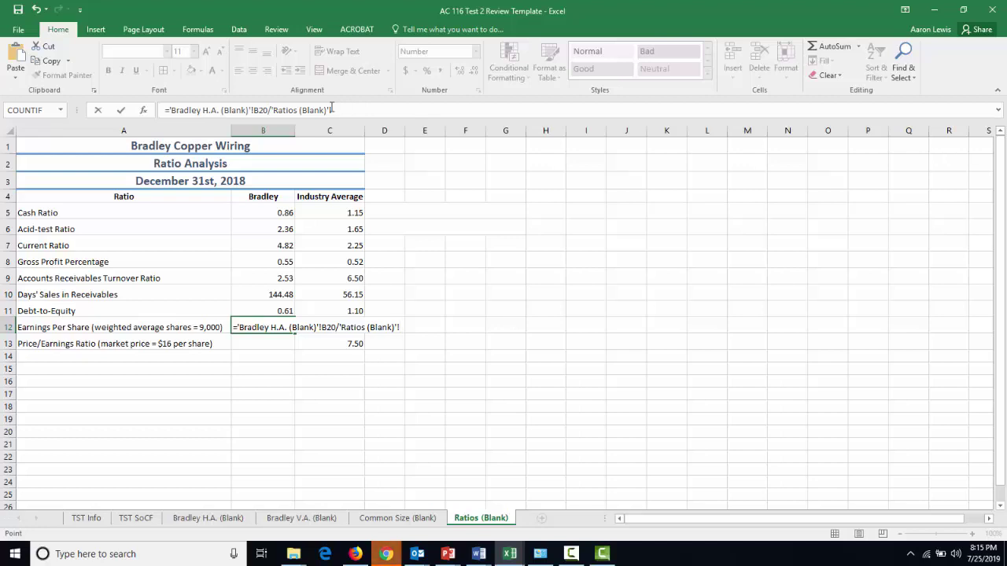
{"action": "left_click_drag", "start_coordinate": [337, 110], "coordinate": [273, 112]}
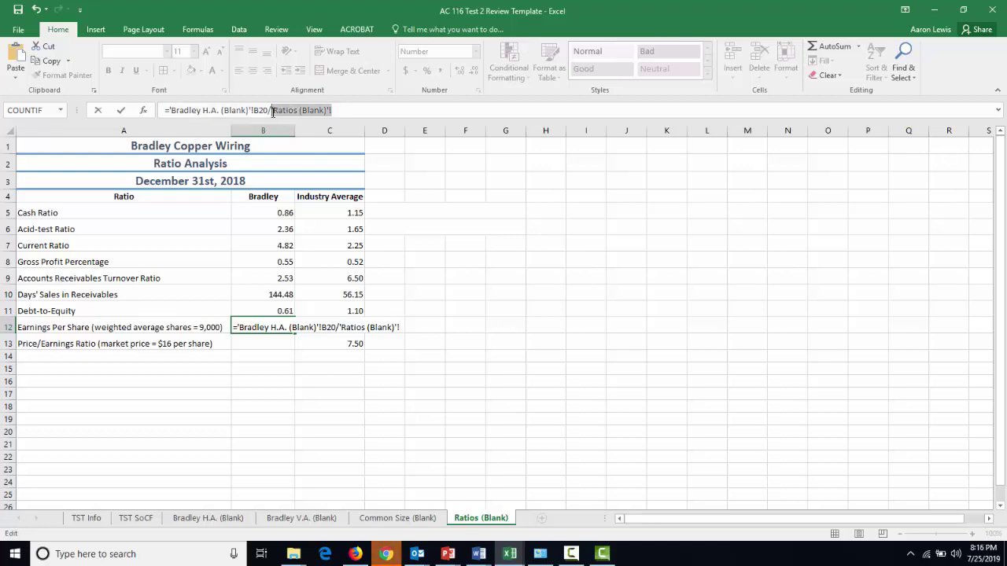
{"action": "type", "text": "9000"}
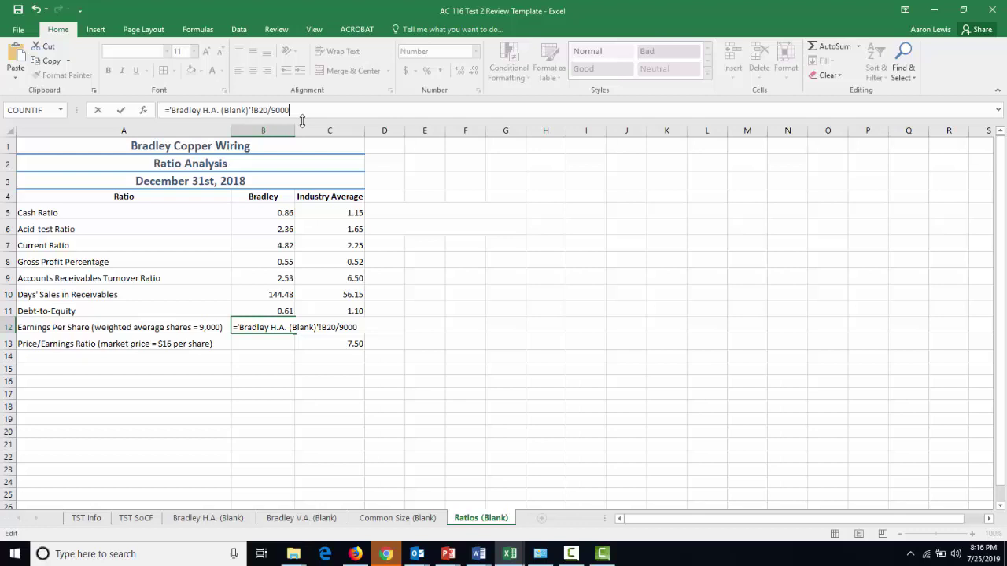
{"action": "key", "text": "Return"}
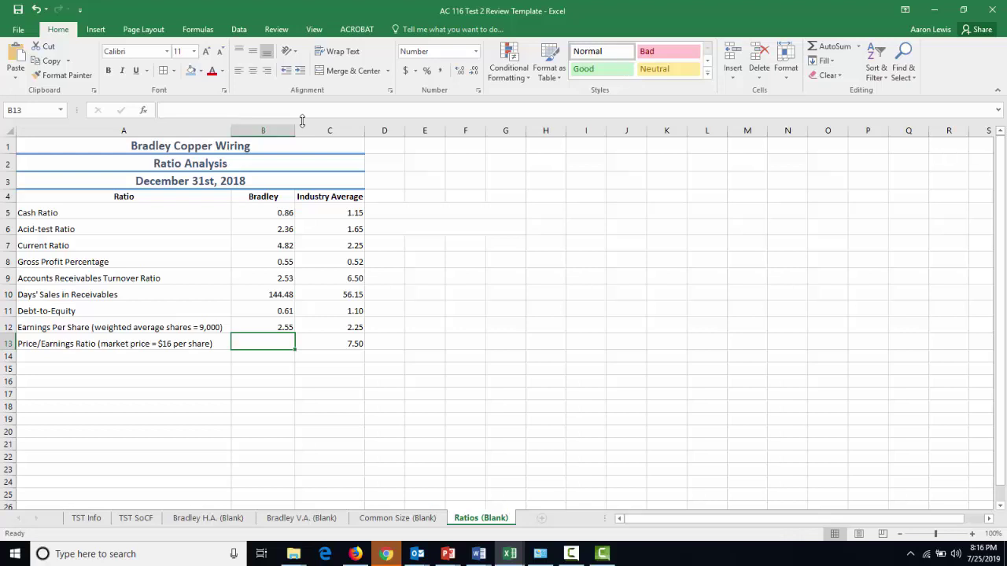
Step: Enter =16/B12 in B13 for a Price/Earnings Ratio of 6.27
{"action": "type", "text": "="}
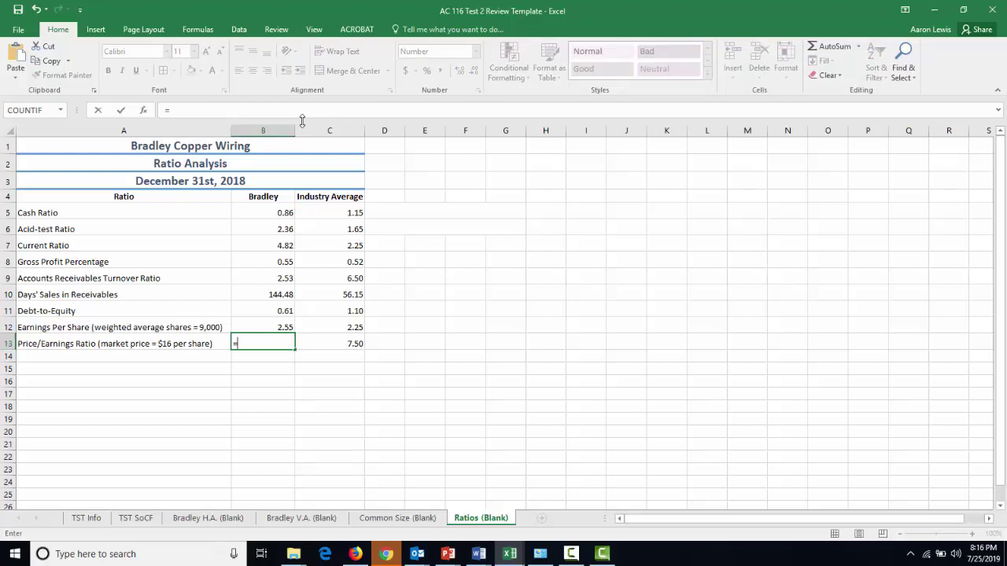
{"action": "type", "text": "16/"}
{"action": "left_click", "coordinate": [270, 325]}
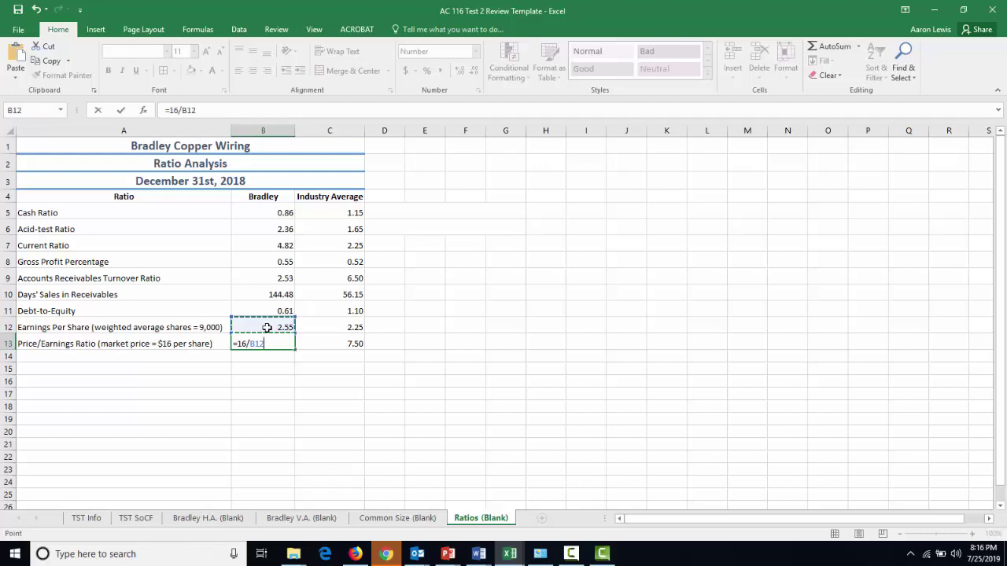
{"action": "key", "text": "Return"}
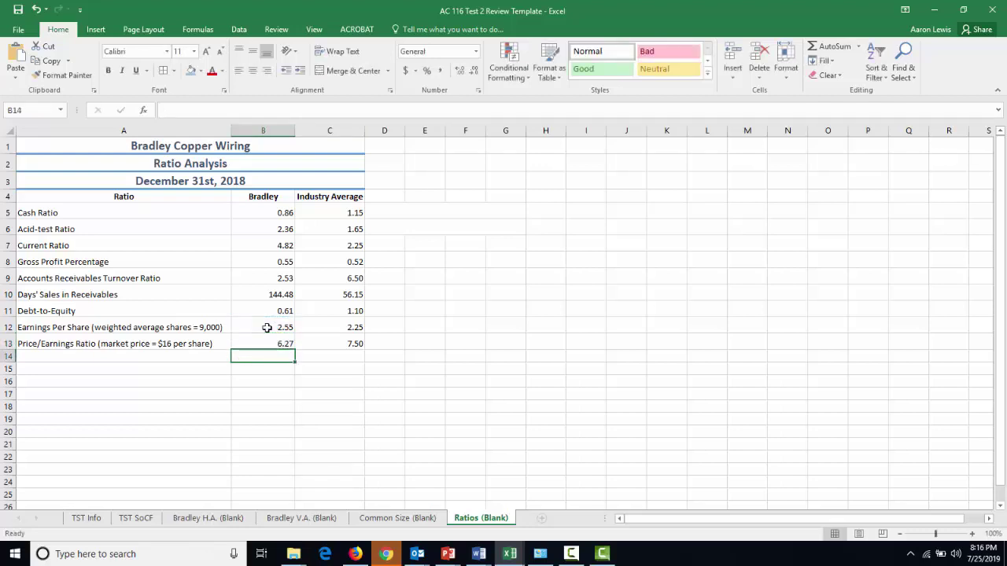